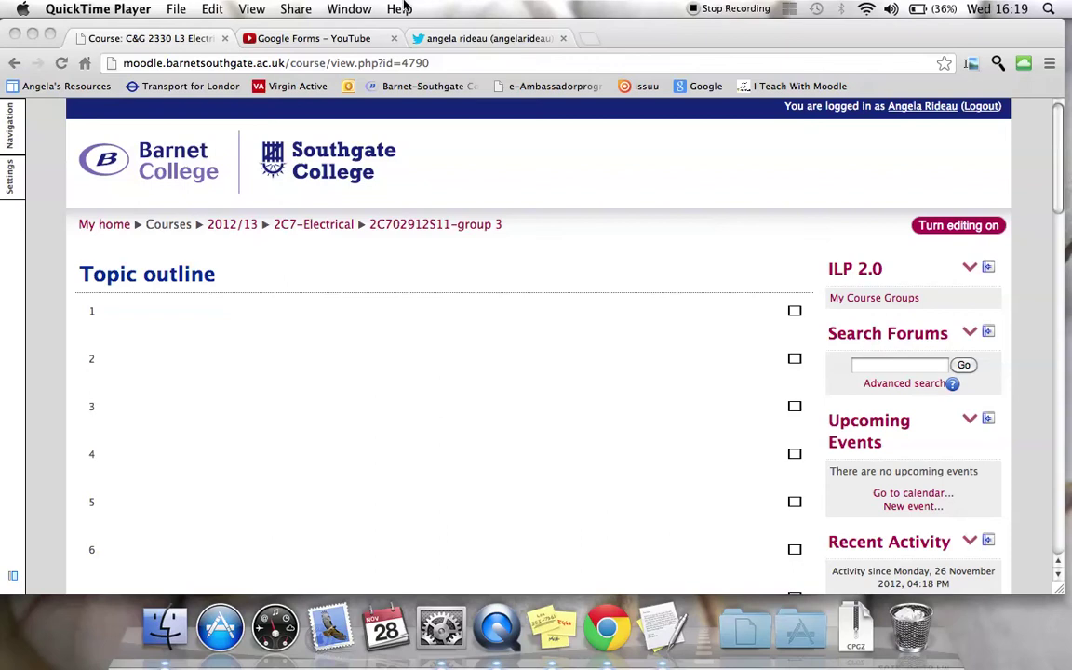
- Switch the browser to presentation mode and check the sticky note listing the topics to cover
{"action": "left_click", "coordinate": [255, 12]}
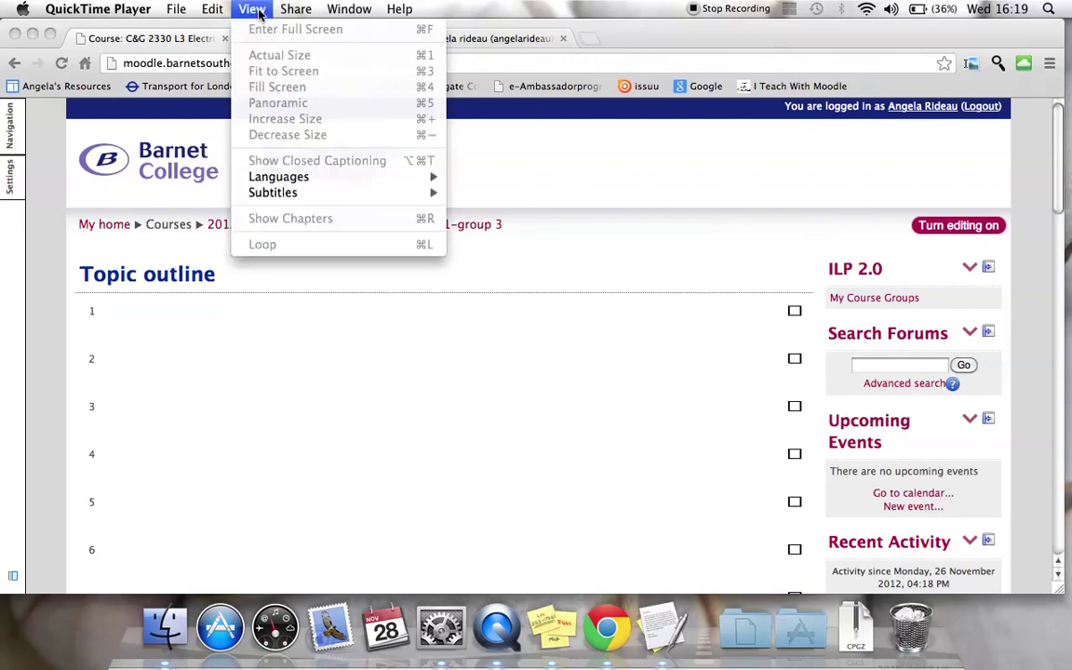
{"action": "left_click", "coordinate": [391, 289]}
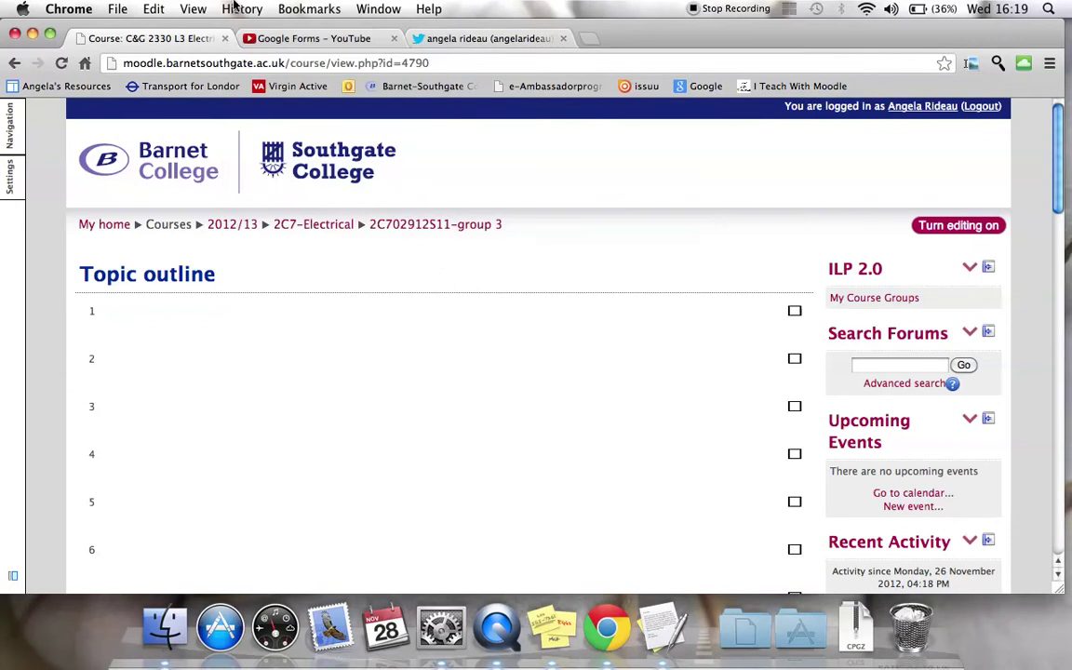
{"action": "left_click", "coordinate": [193, 8]}
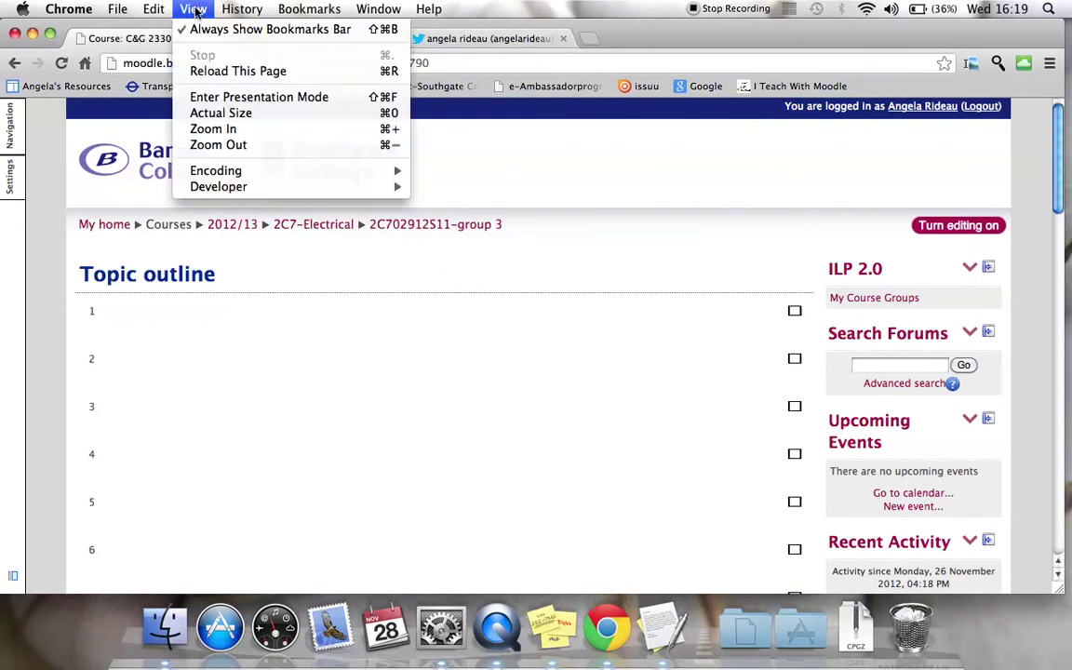
{"action": "left_click", "coordinate": [283, 99]}
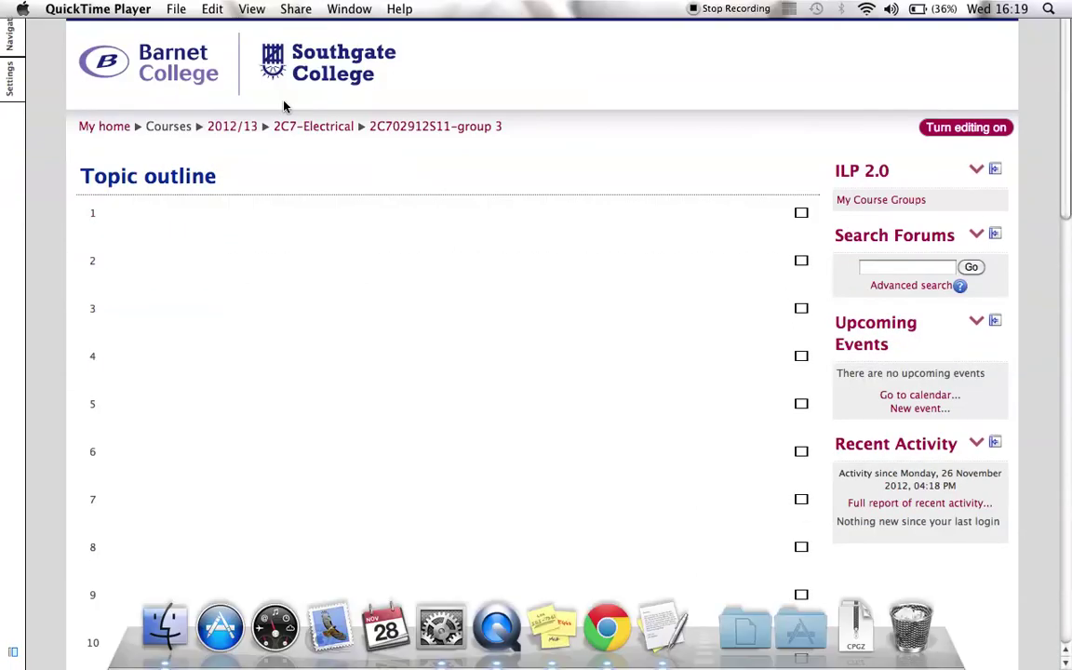
{"action": "left_click", "coordinate": [553, 623]}
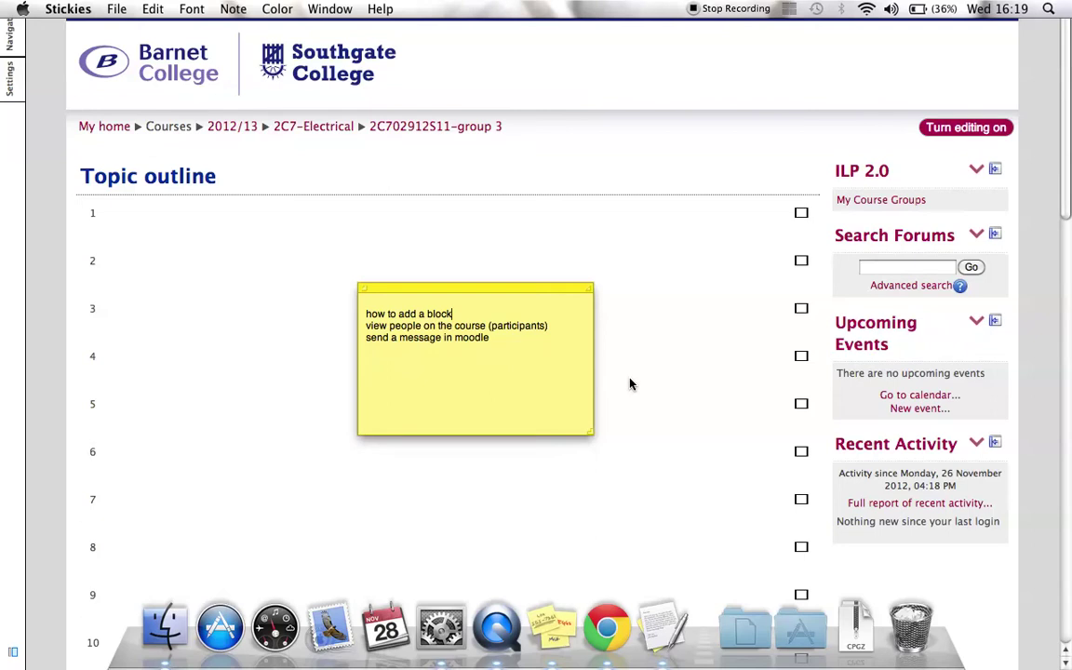
{"action": "left_click", "coordinate": [670, 380]}
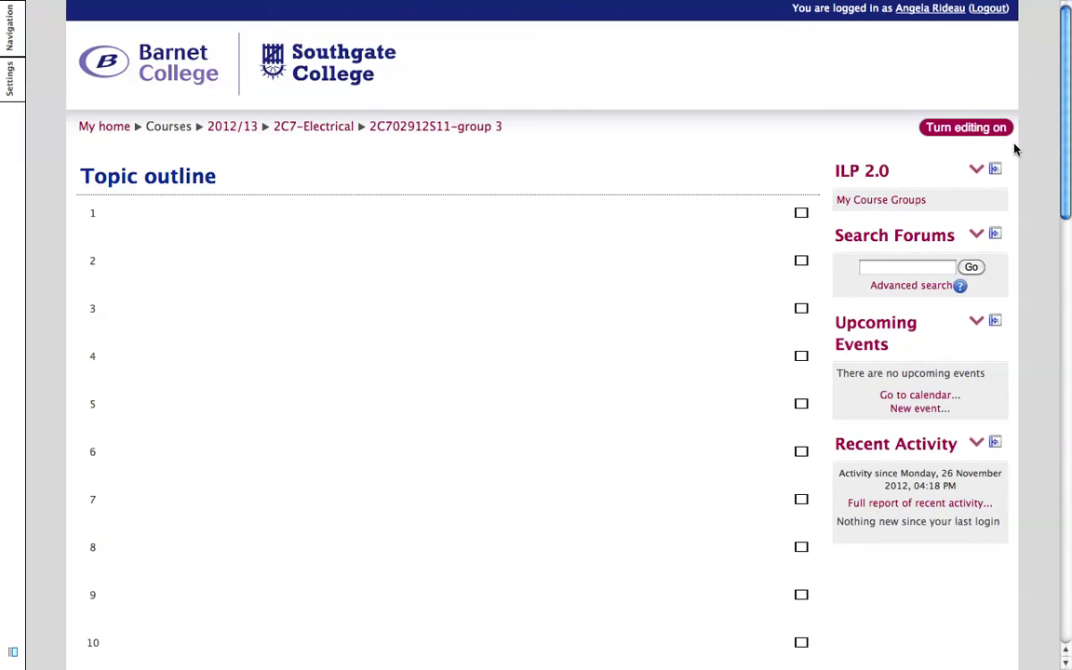
- Add a Messages block to the course page in editing mode and leave editing mode
{"action": "left_click", "coordinate": [968, 127]}
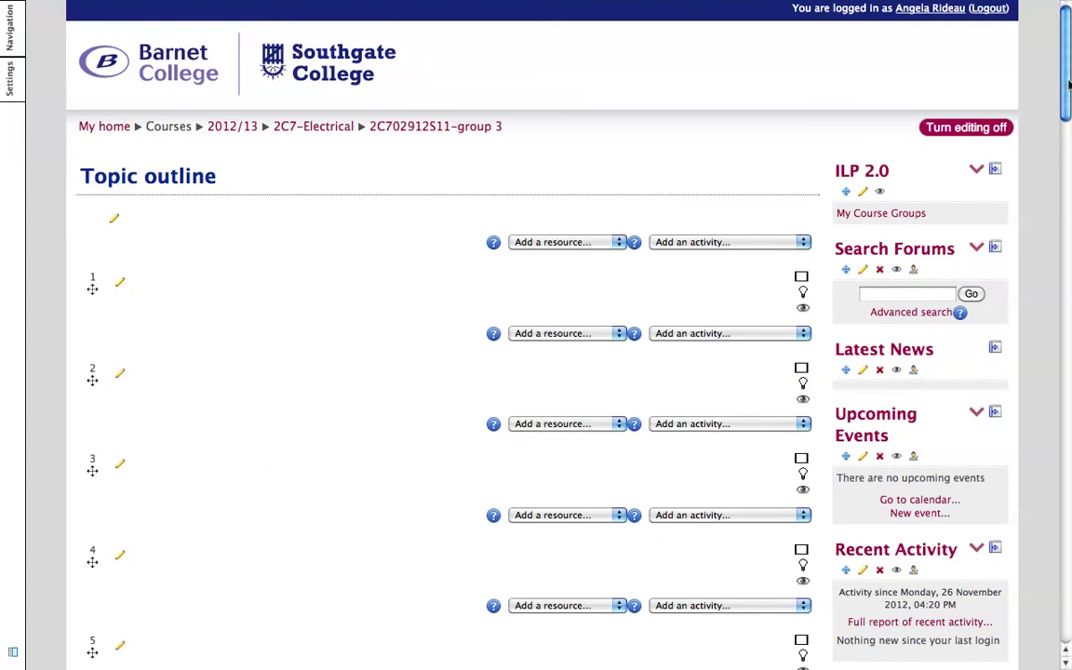
{"action": "scroll", "coordinate": [1068, 84], "scroll_direction": "down", "scroll_amount": 5}
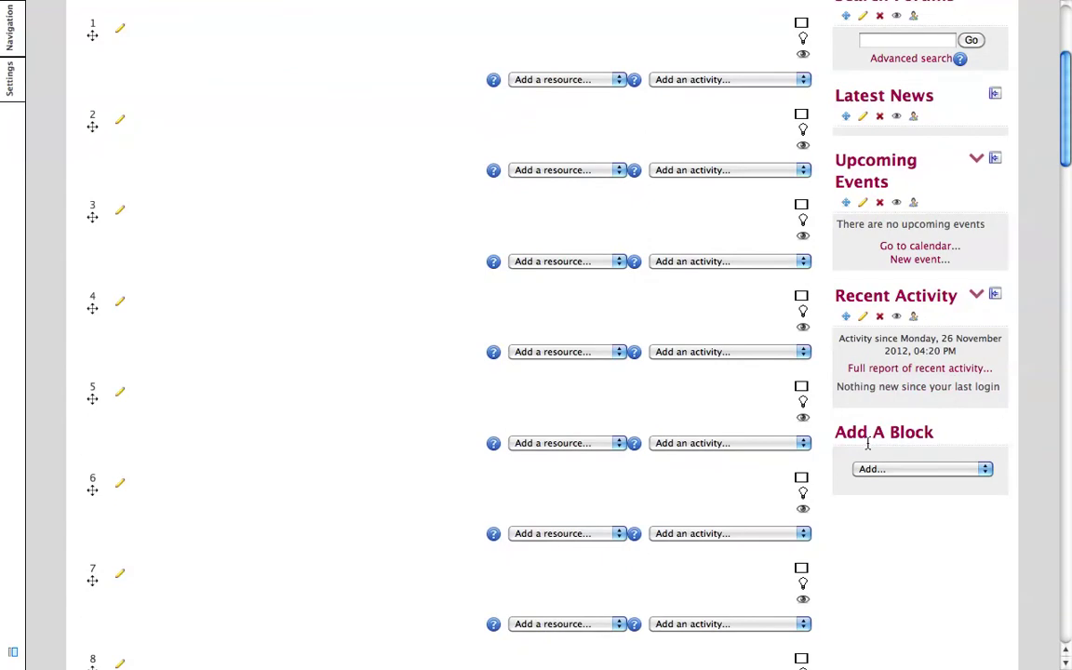
{"action": "left_click", "coordinate": [985, 469]}
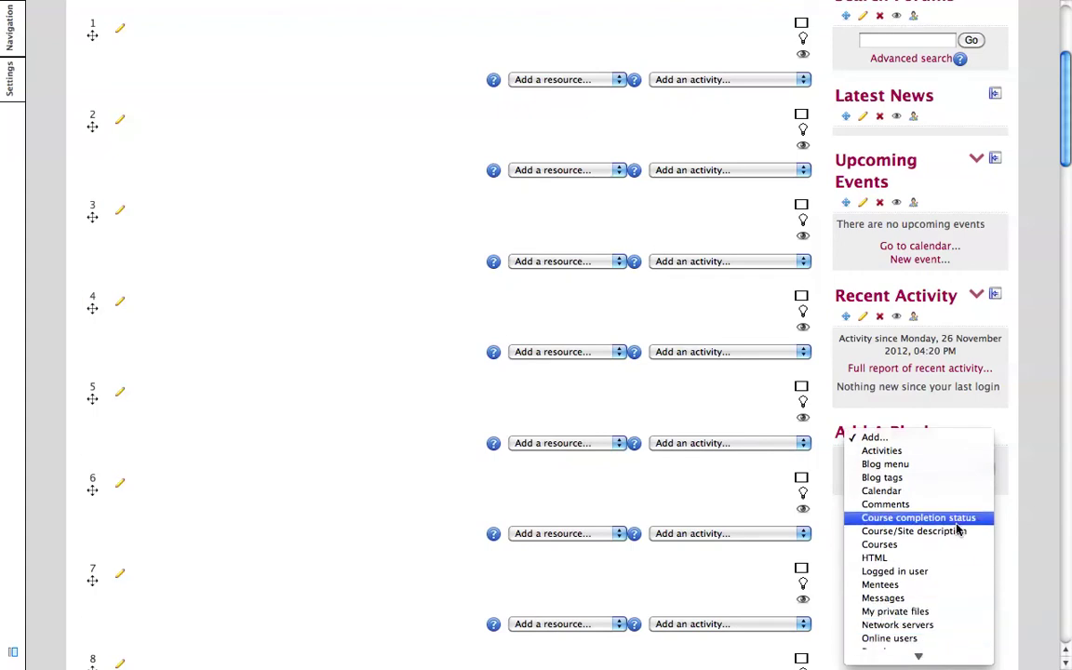
{"action": "left_click", "coordinate": [882, 598]}
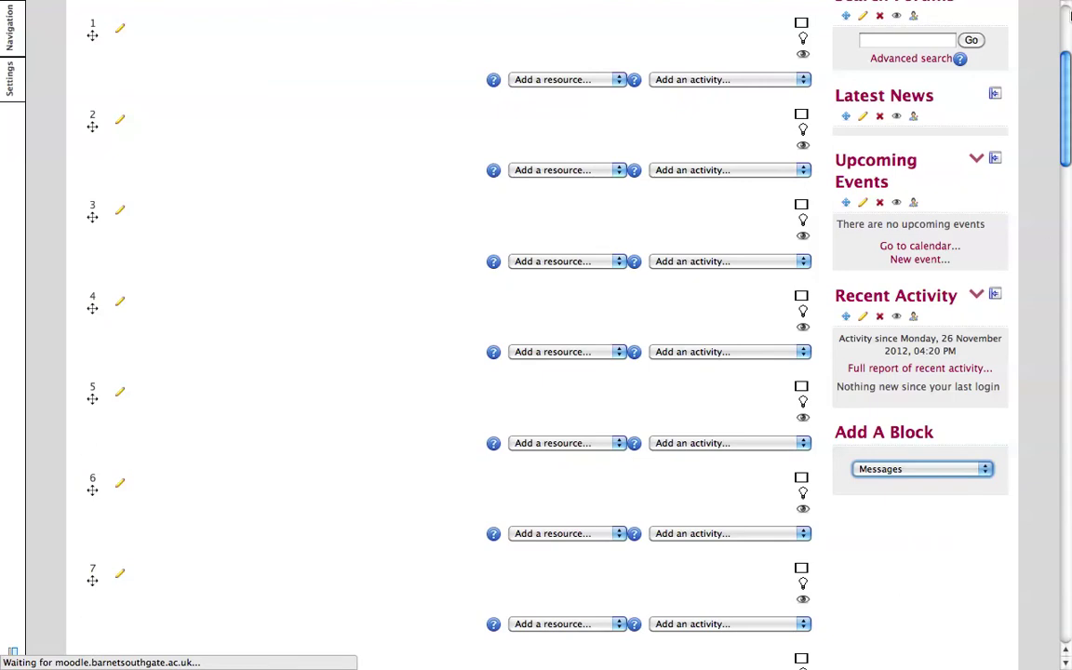
{"action": "scroll", "coordinate": [916, 86], "scroll_direction": "up", "scroll_amount": 5}
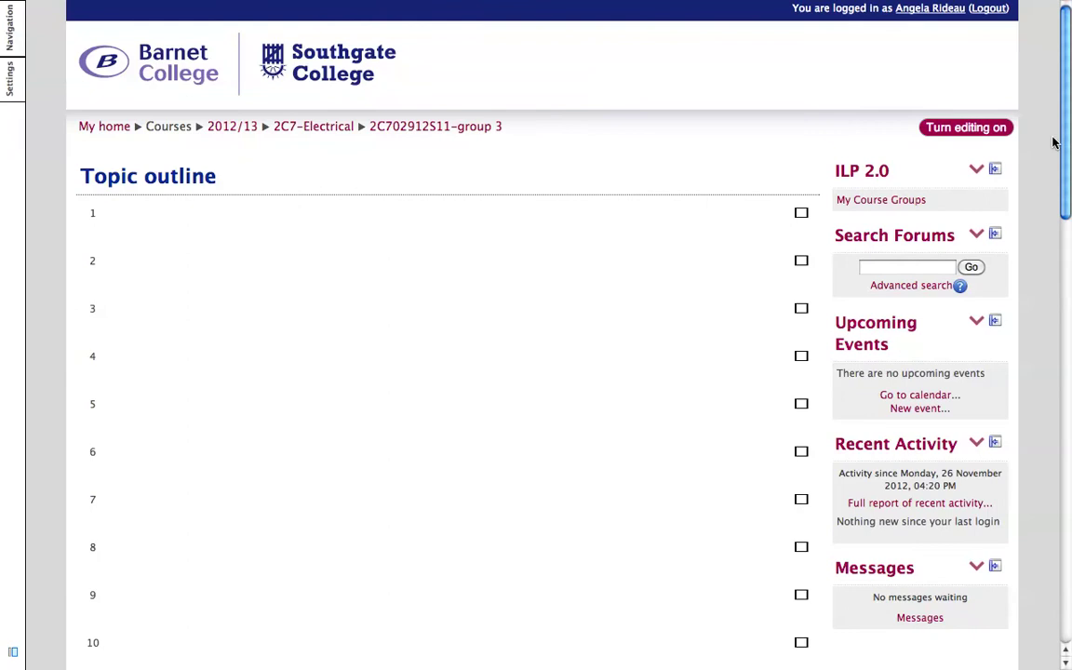
{"action": "scroll", "coordinate": [1043, 151], "scroll_direction": "down", "scroll_amount": 5}
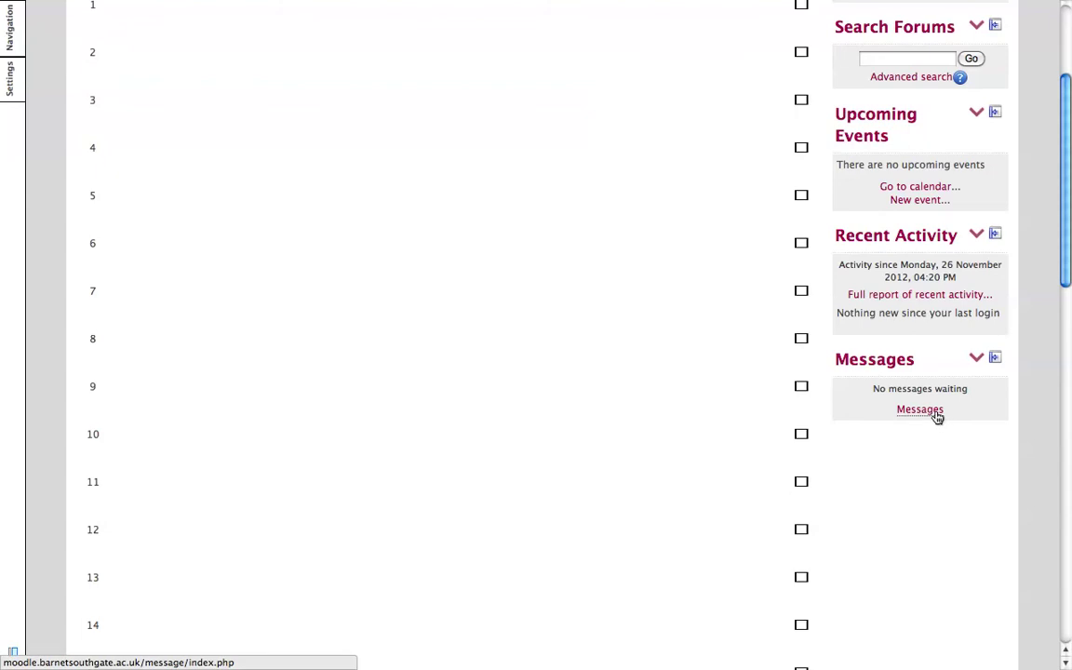
{"action": "scroll", "coordinate": [1068, 51], "scroll_direction": "up", "scroll_amount": 5}
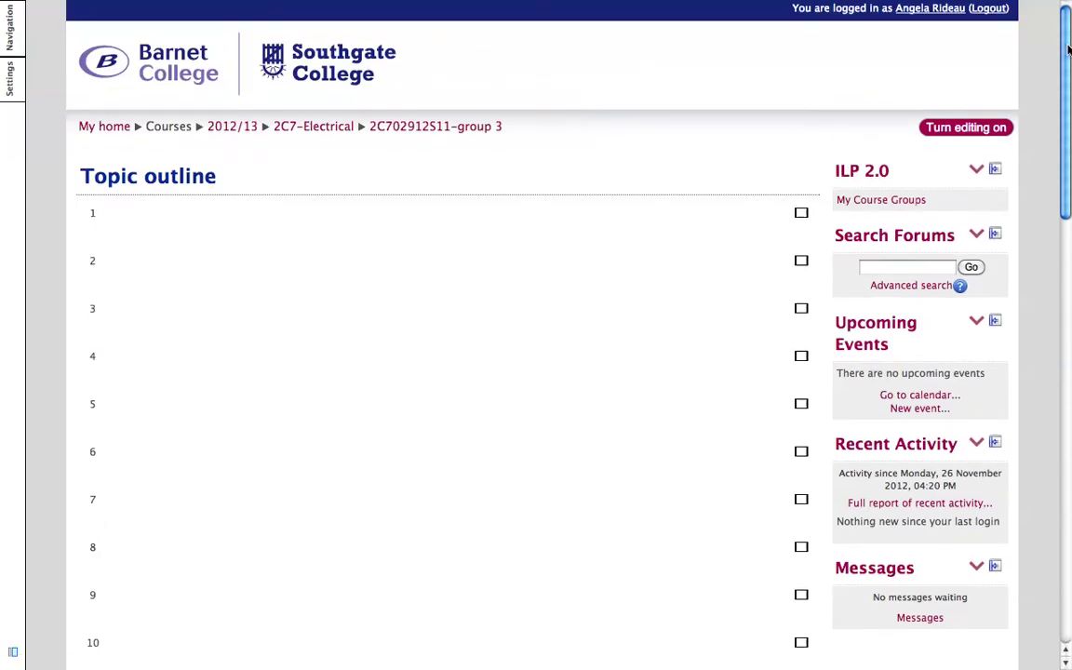
- Add a People block to the course page with editing turned on, and turn editing off
{"action": "left_click", "coordinate": [966, 129]}
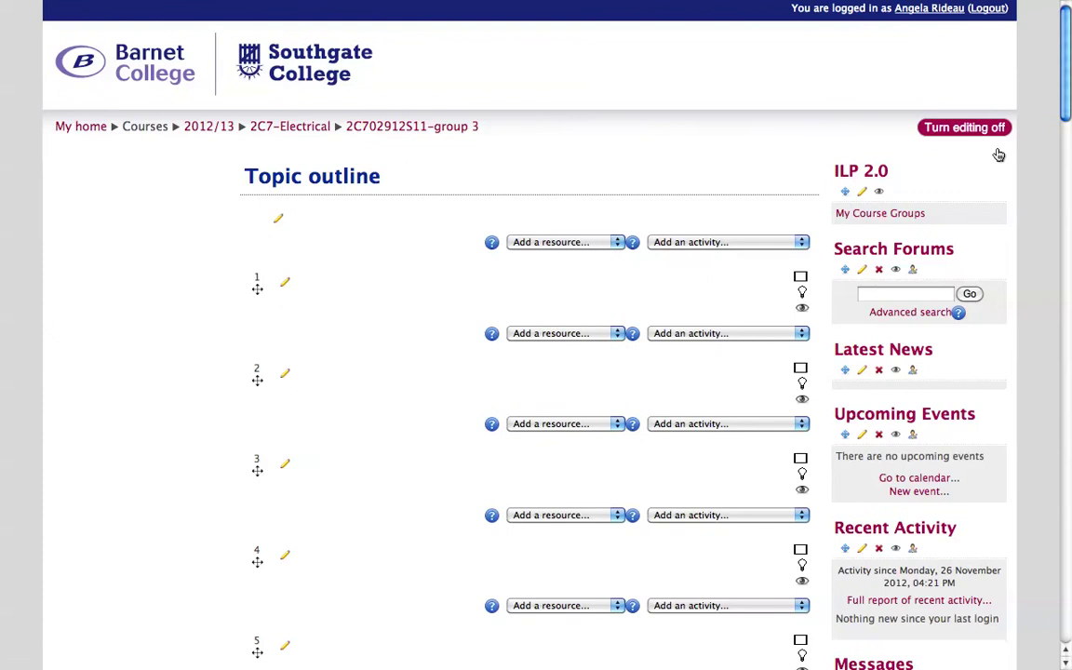
{"action": "left_click", "coordinate": [1064, 225]}
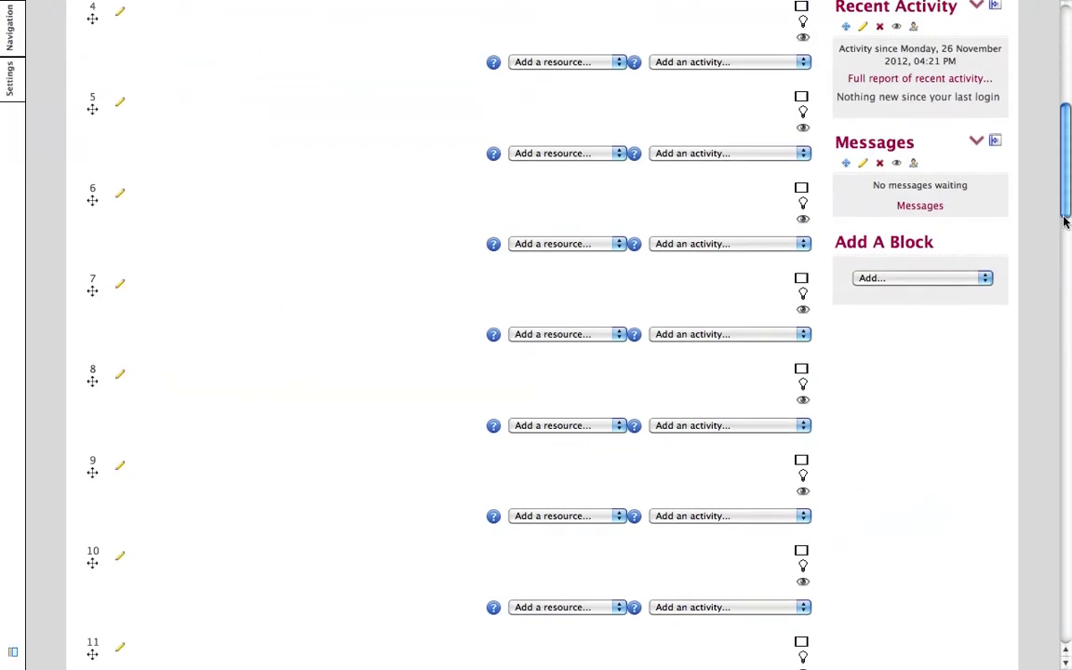
{"action": "scroll", "coordinate": [1065, 221], "scroll_direction": "down", "scroll_amount": 3}
{"action": "left_click", "coordinate": [988, 73]}
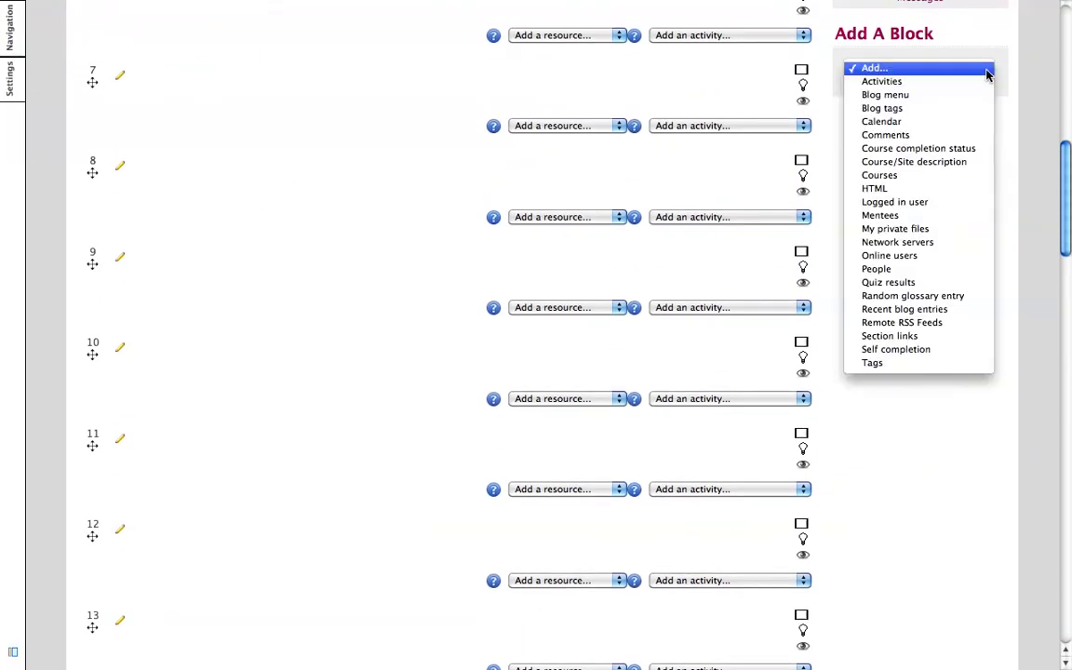
{"action": "left_click", "coordinate": [878, 270]}
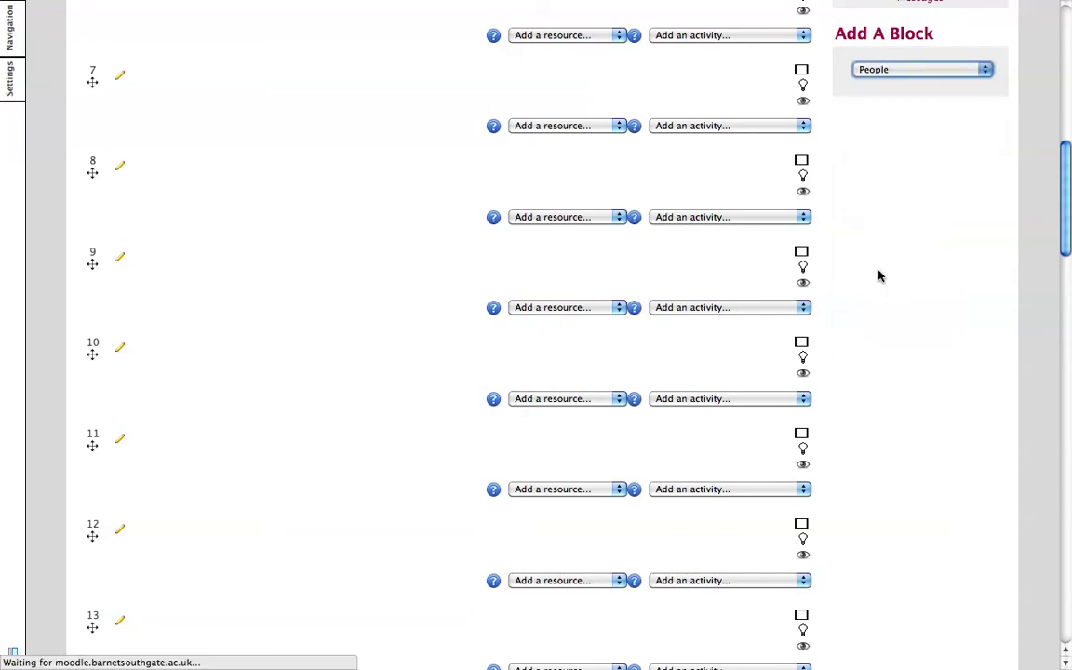
{"action": "scroll", "coordinate": [1066, 65], "scroll_direction": "up", "scroll_amount": 10}
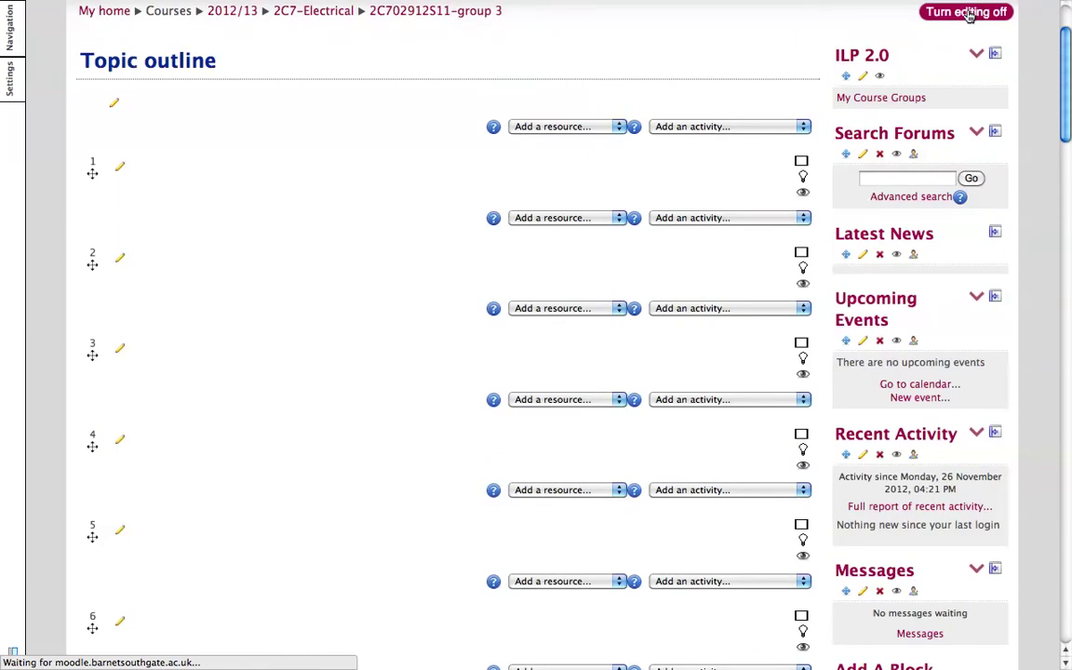
{"action": "left_click", "coordinate": [969, 13]}
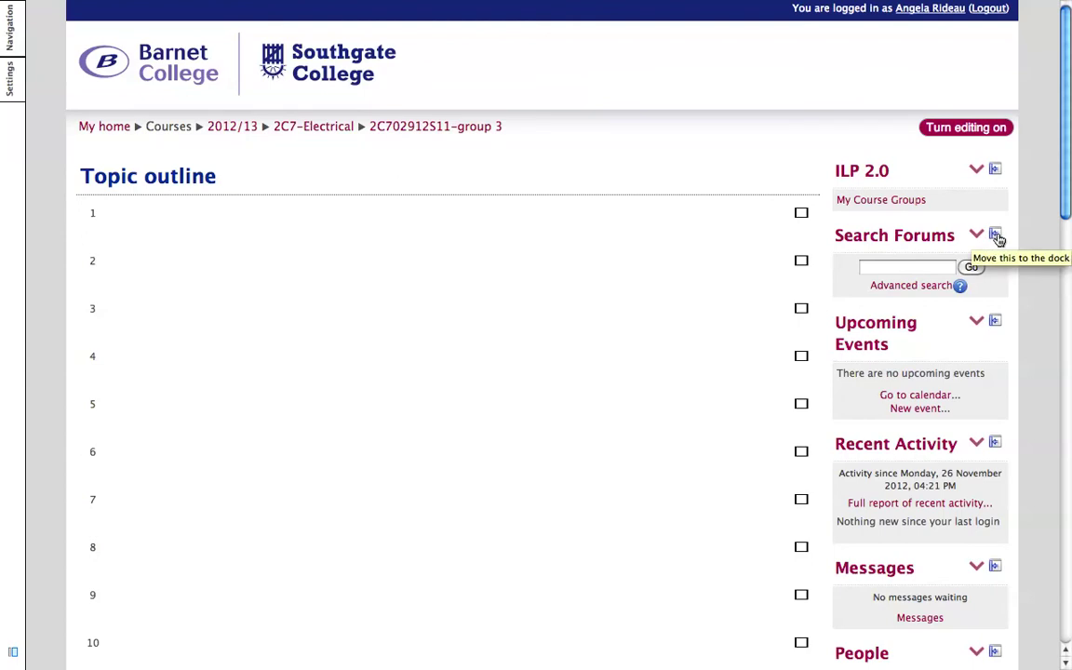
- Move the Search Forums, Upcoming Events and Recent Activity blocks to the dock
{"action": "left_click", "coordinate": [995, 235]}
{"action": "left_click", "coordinate": [995, 235]}
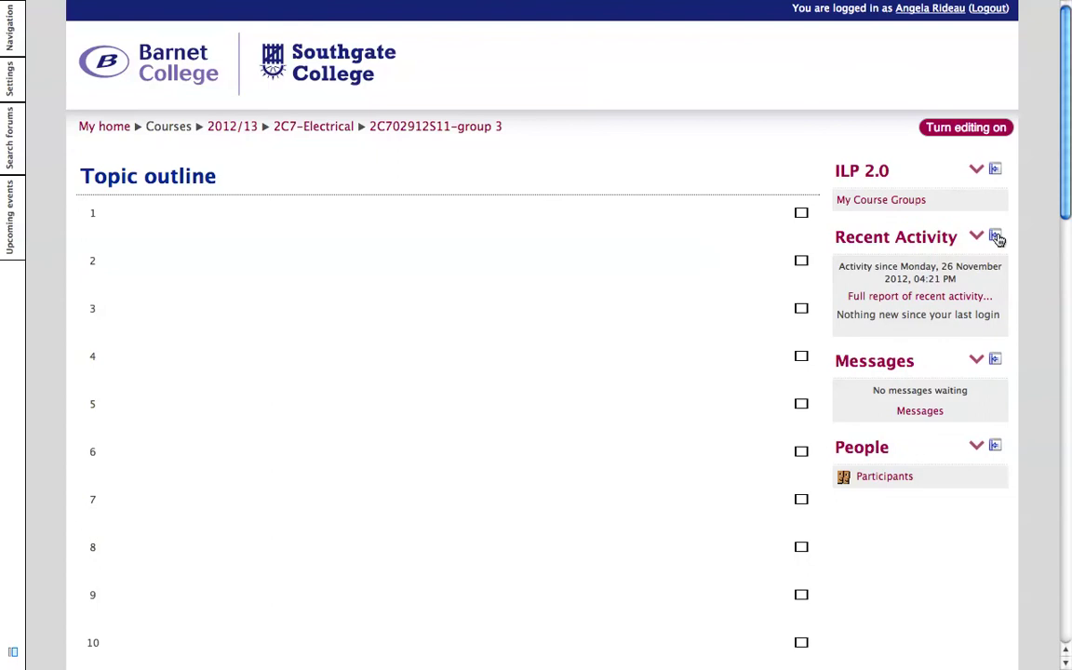
{"action": "left_click", "coordinate": [996, 236]}
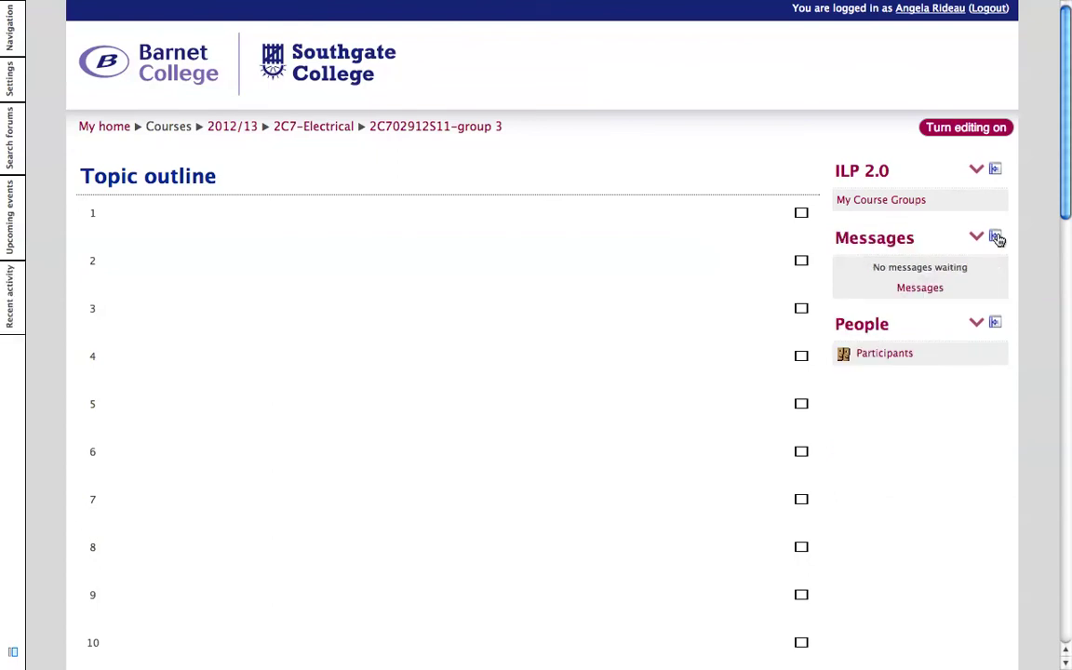
- Open the course's participants list from the People block and look through its first page down to the selection options
{"action": "left_click", "coordinate": [894, 359]}
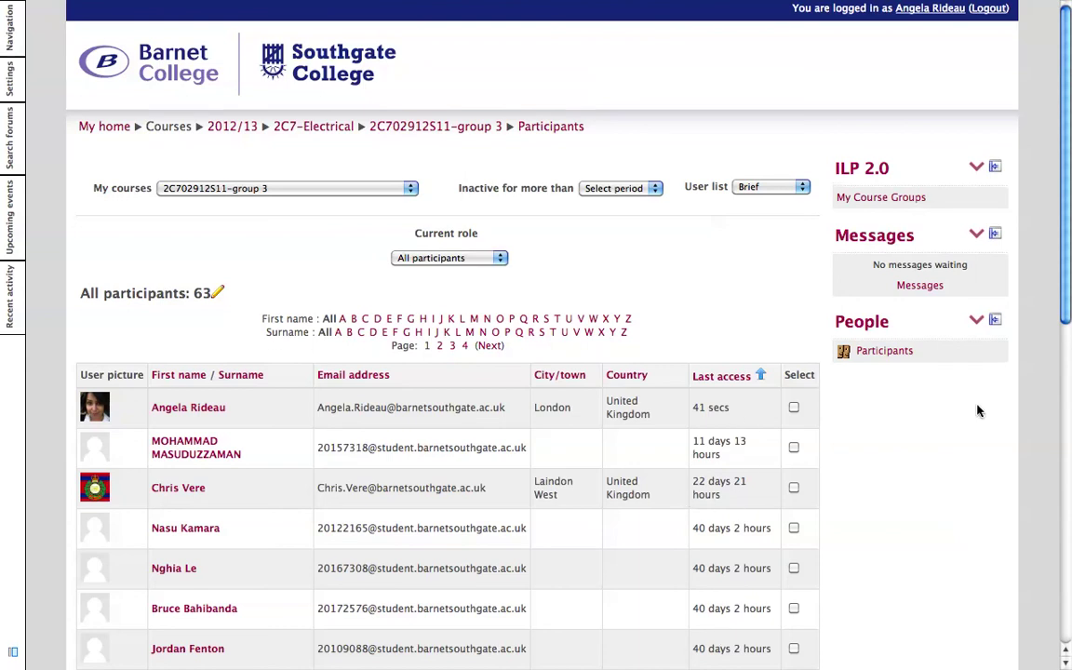
{"action": "scroll", "coordinate": [977, 411], "scroll_direction": "down", "scroll_amount": 8}
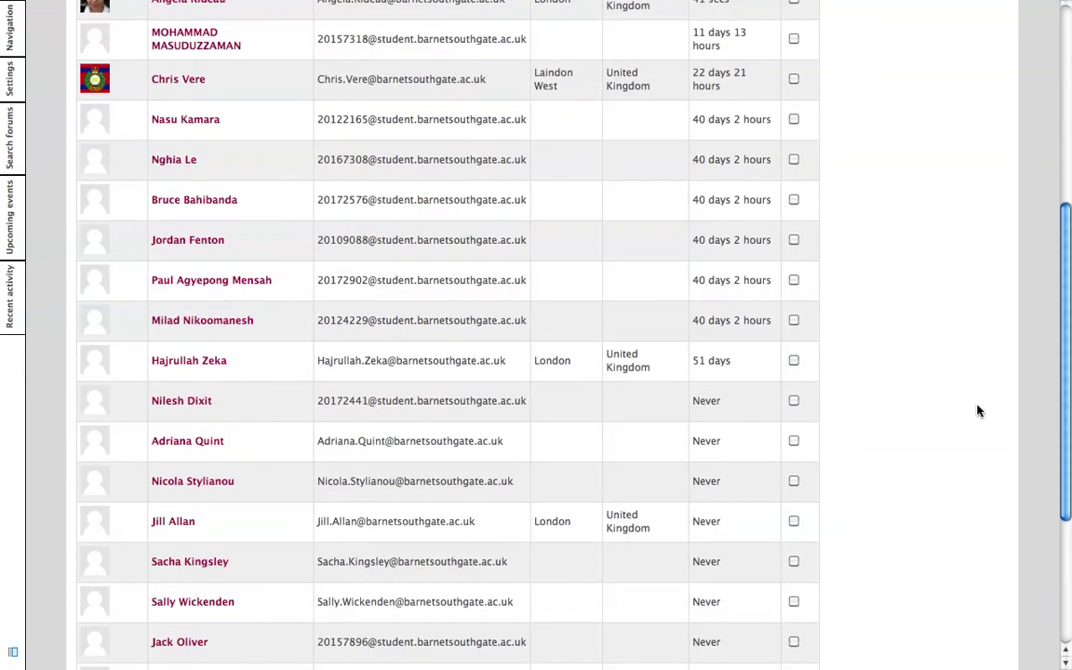
{"action": "scroll", "coordinate": [977, 410], "scroll_direction": "down", "scroll_amount": 5}
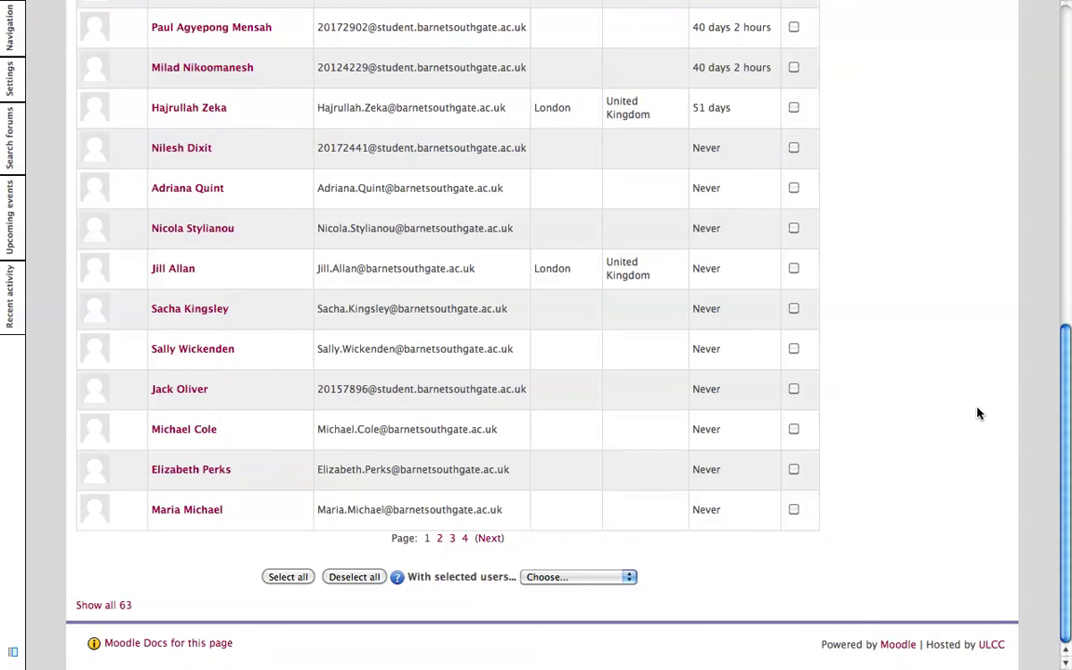
{"action": "scroll", "coordinate": [974, 416], "scroll_direction": "up", "scroll_amount": 1}
{"action": "scroll", "coordinate": [973, 418], "scroll_direction": "down", "scroll_amount": 1}
- Select all participants on the page and clear the selection
{"action": "left_click", "coordinate": [290, 578]}
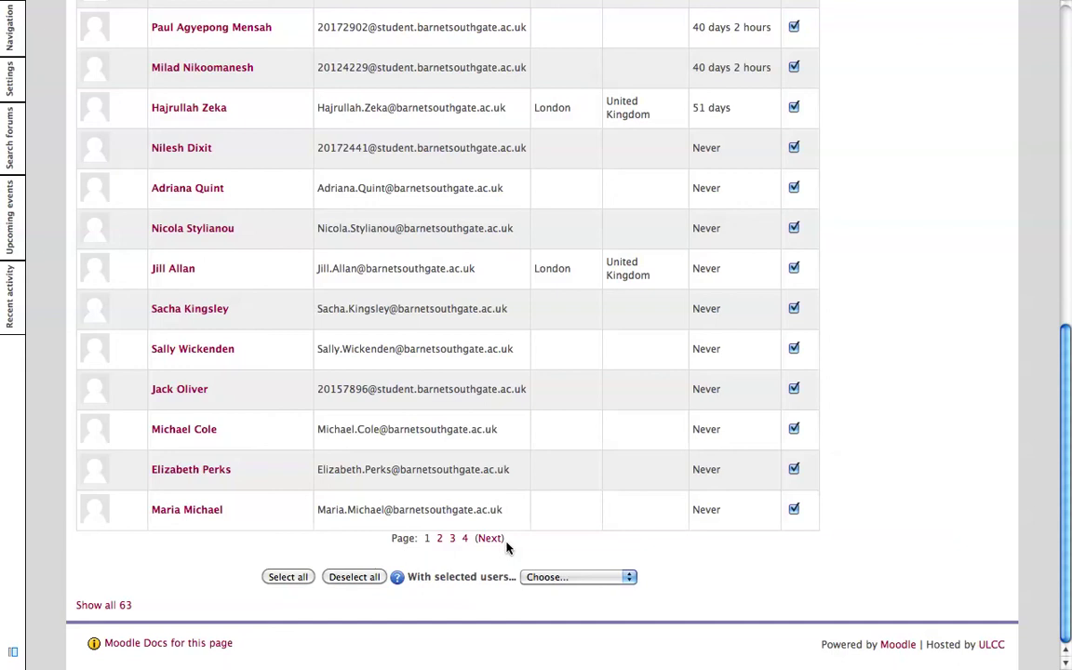
{"action": "left_click", "coordinate": [363, 577]}
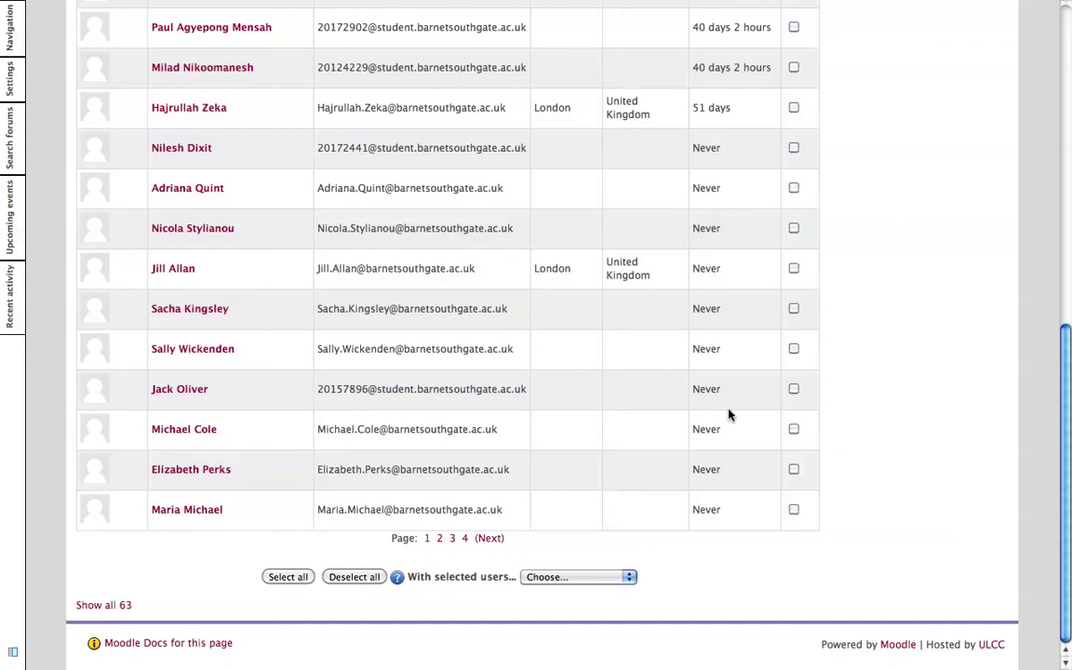
- Select only the last participant on the first page and start a message to them
{"action": "left_click", "coordinate": [794, 511]}
{"action": "left_click", "coordinate": [629, 578]}
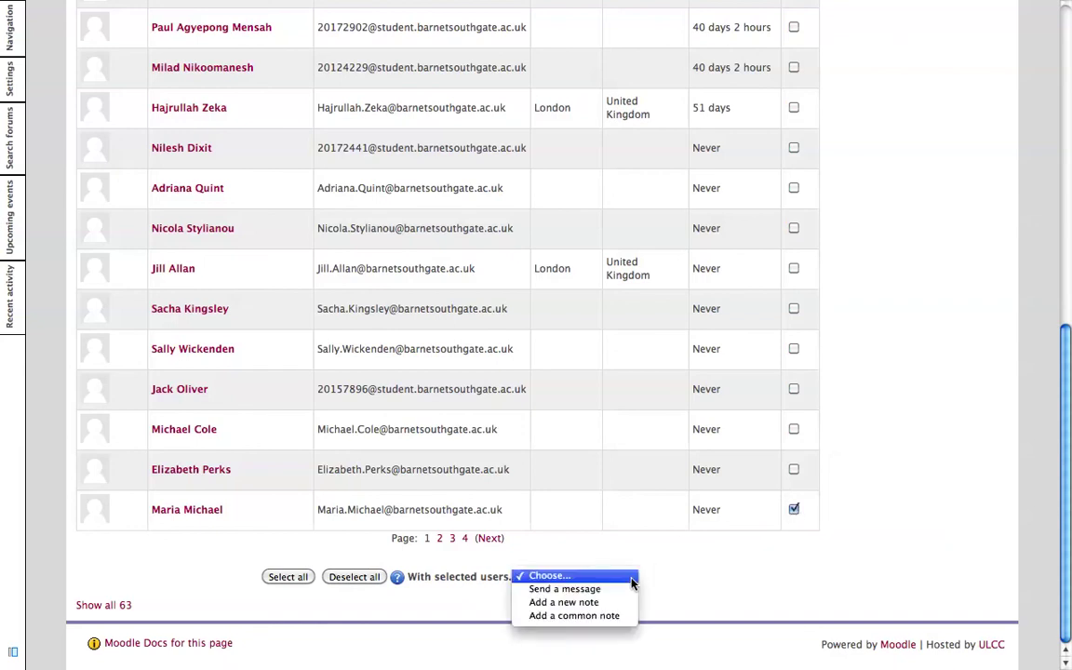
{"action": "left_click", "coordinate": [583, 590]}
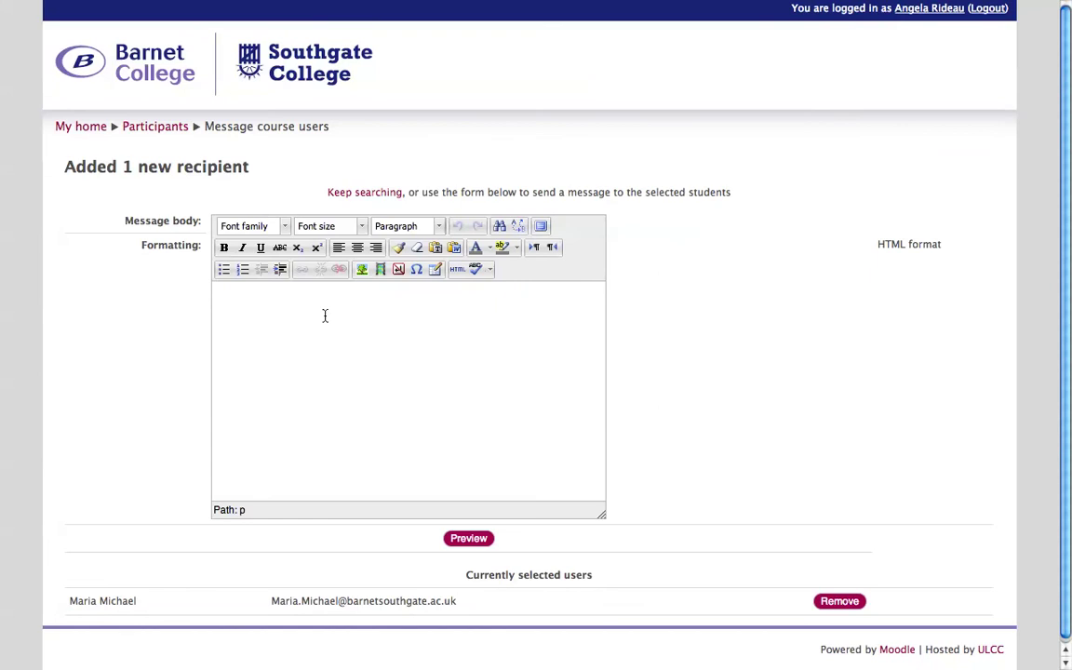
- Write the message "hello", "this is a test message" and the sender's first name on separate lines, and preview it
{"action": "left_click", "coordinate": [324, 316]}
{"action": "type", "text": "hello"}
{"action": "key", "text": "Return"}
{"action": "type", "text": "this is a te"}
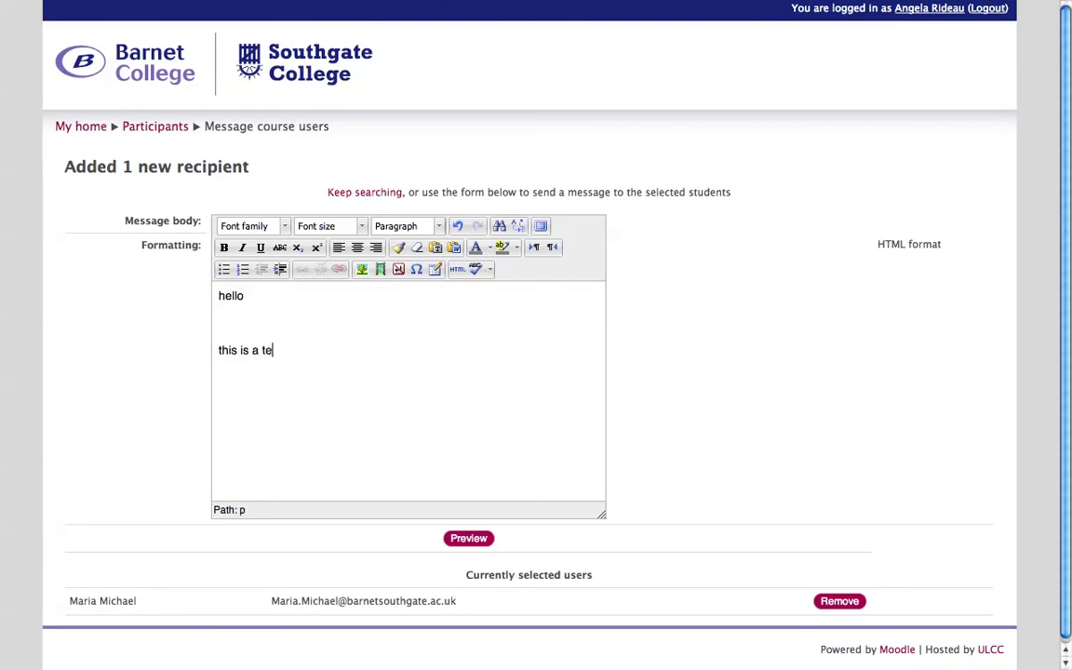
{"action": "type", "text": "st messag"}
{"action": "key", "text": "Return"}
{"action": "key", "text": "Return"}
{"action": "type", "text": "Angela"}
{"action": "left_click", "coordinate": [469, 539]}
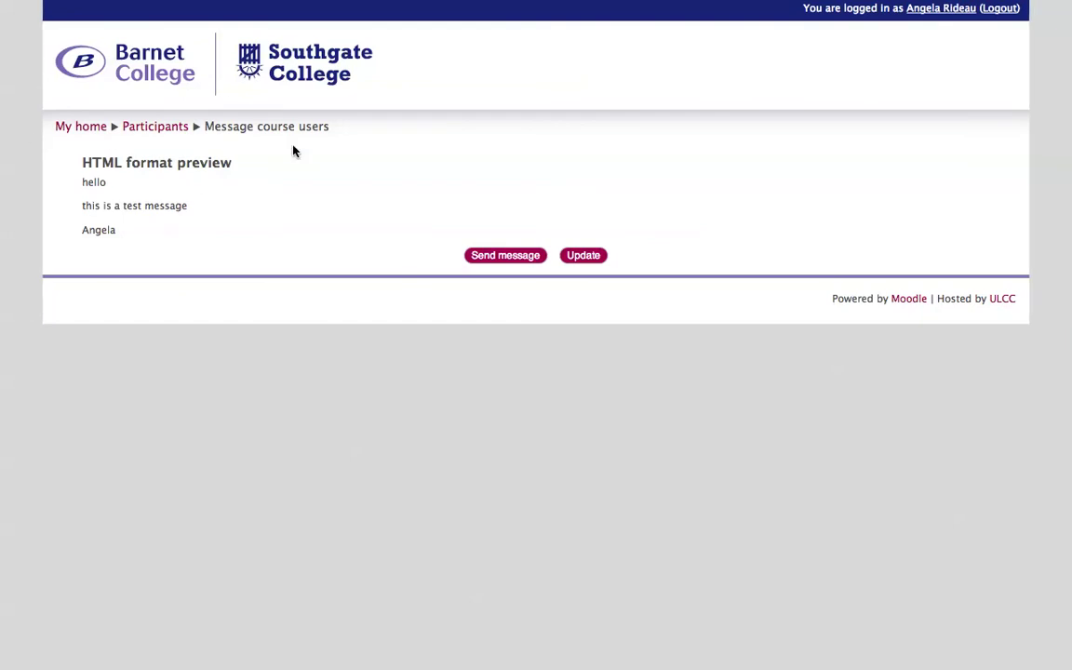
- Return from the preview to the message form without sending, and go back to the course's participants list
{"action": "left_click", "coordinate": [586, 257]}
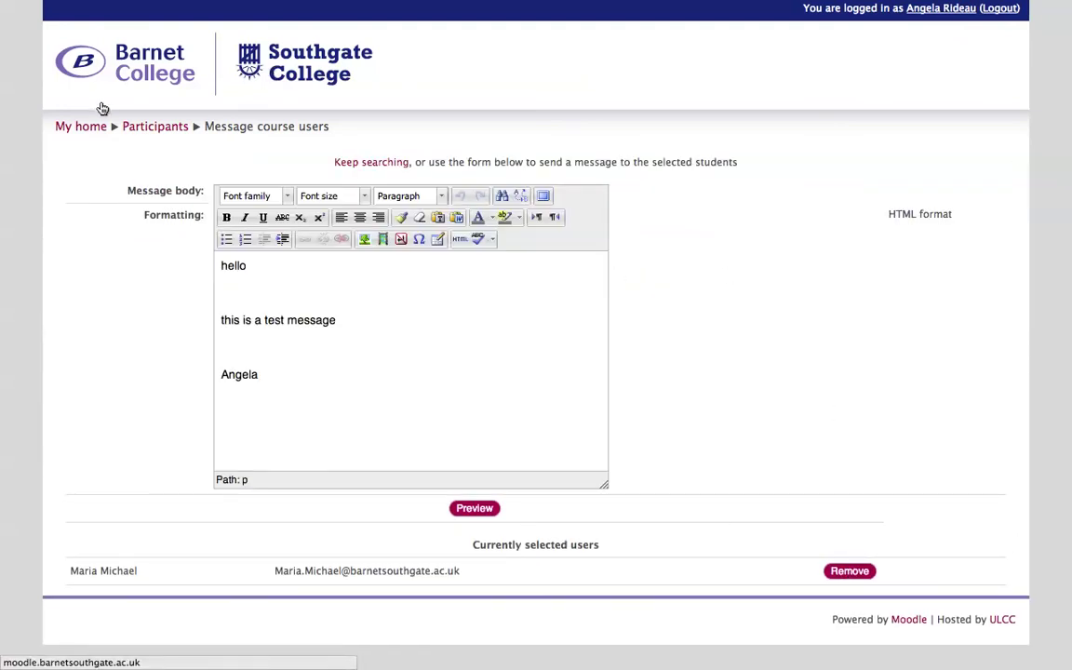
{"action": "left_click", "coordinate": [169, 134]}
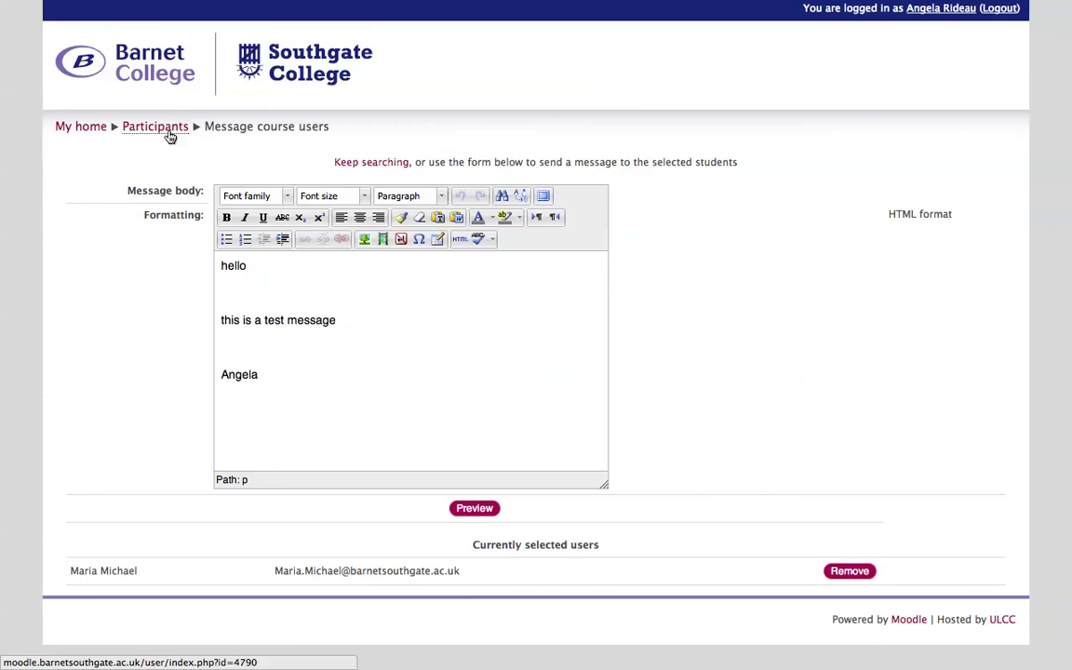
{"action": "left_click", "coordinate": [174, 129]}
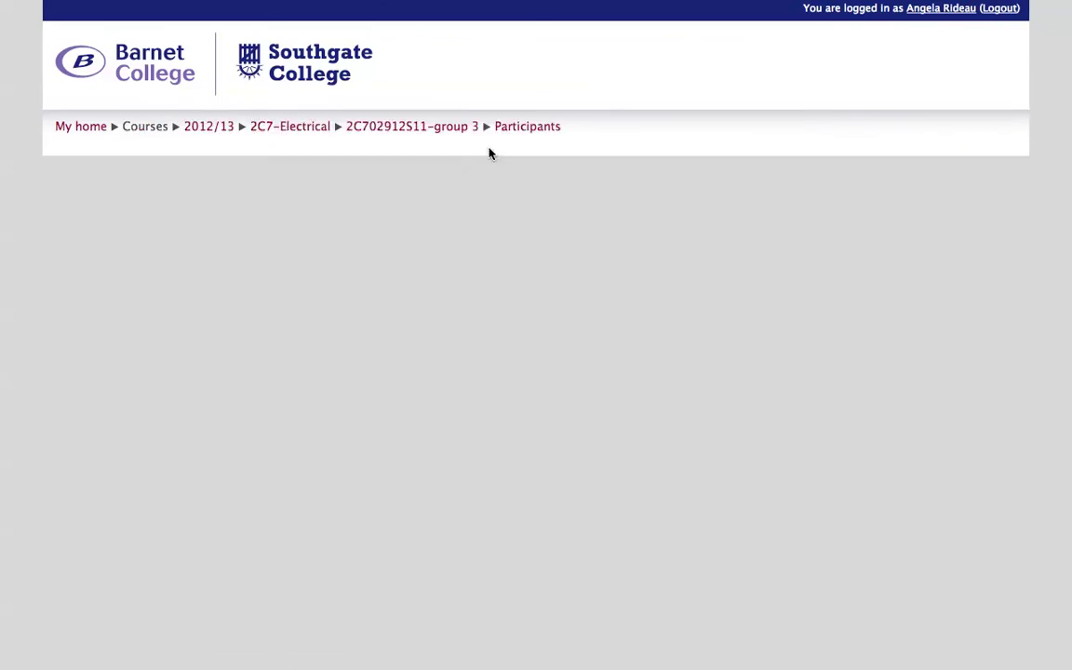